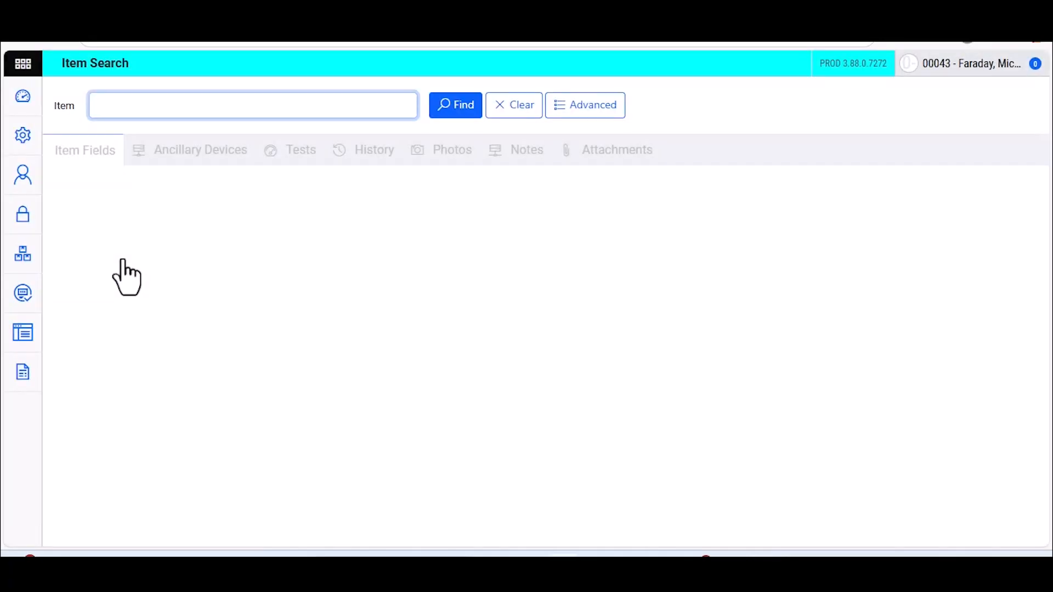
Find item 008587927 using the advanced search options, with Current Company Only turned off
text(008587927)
click(585, 105)
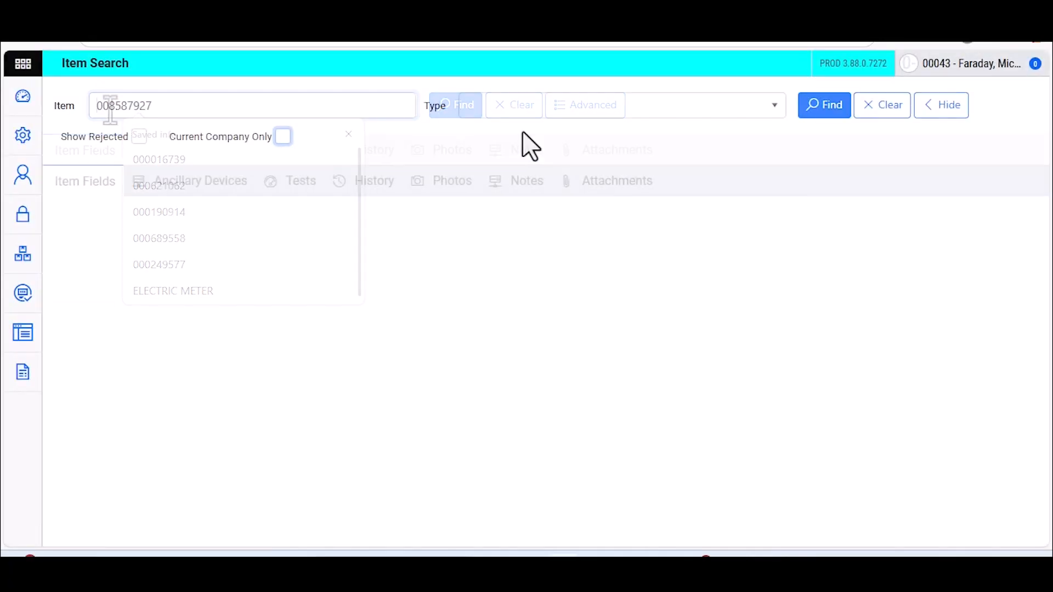
click(825, 108)
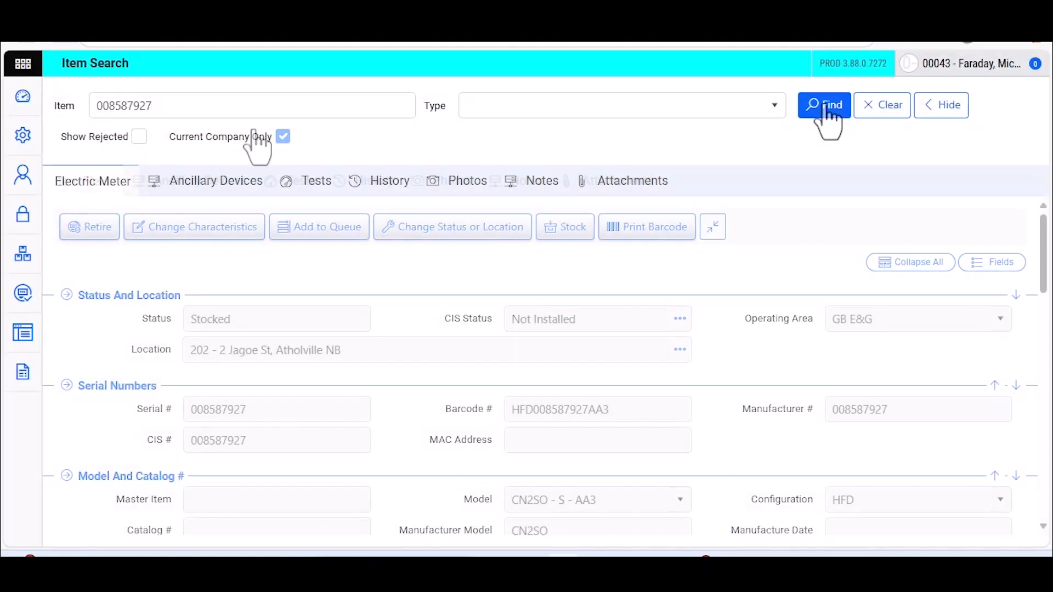
click(282, 137)
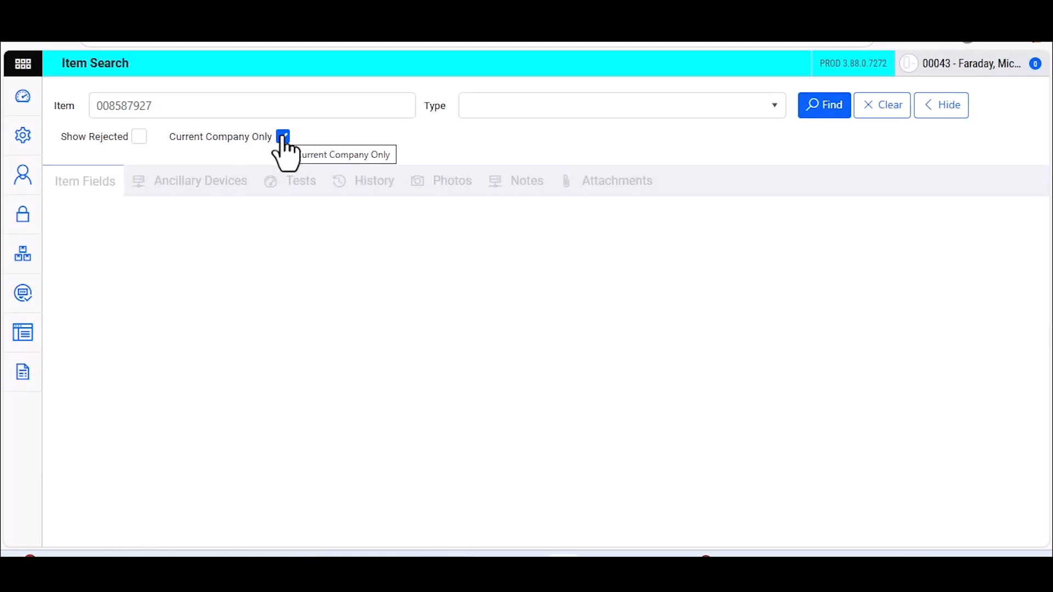
click(283, 136)
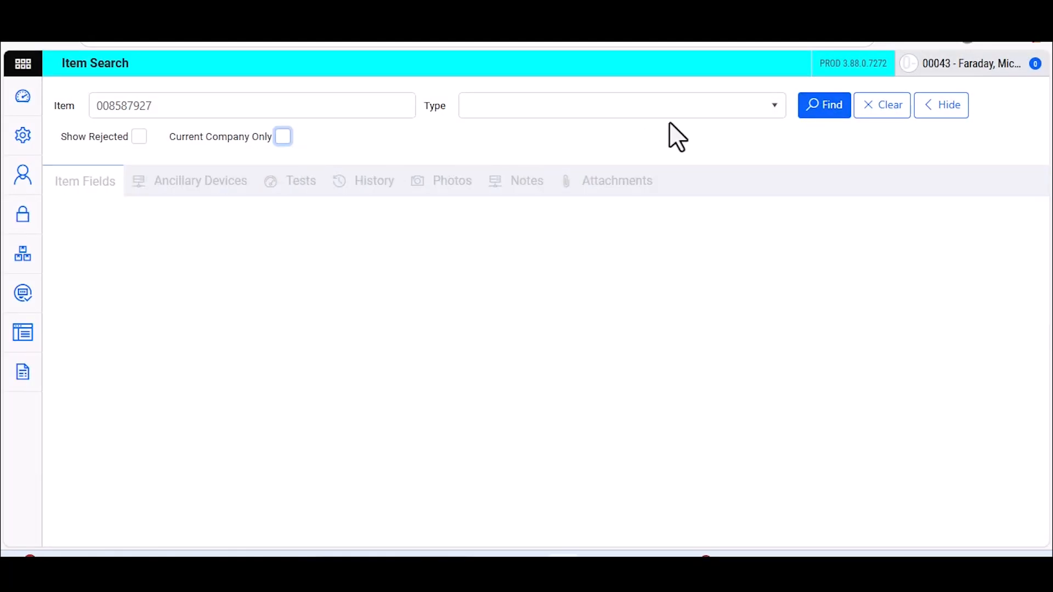
click(825, 106)
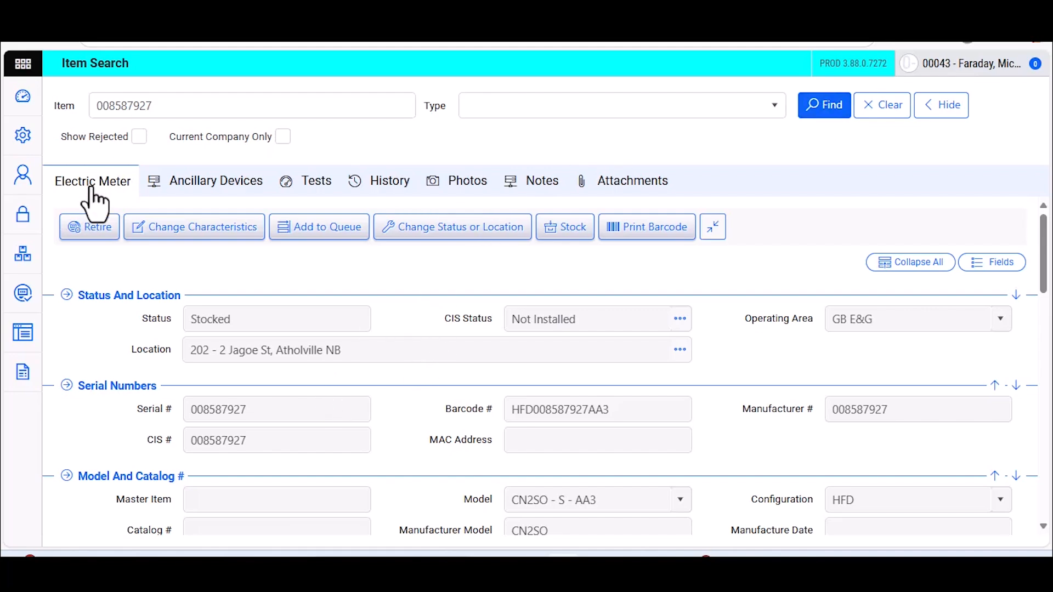
Review the electric meter's record, from status, location and serial numbers through model, purchase, attributes and additional attributes
scroll(328, 325, down, 3)
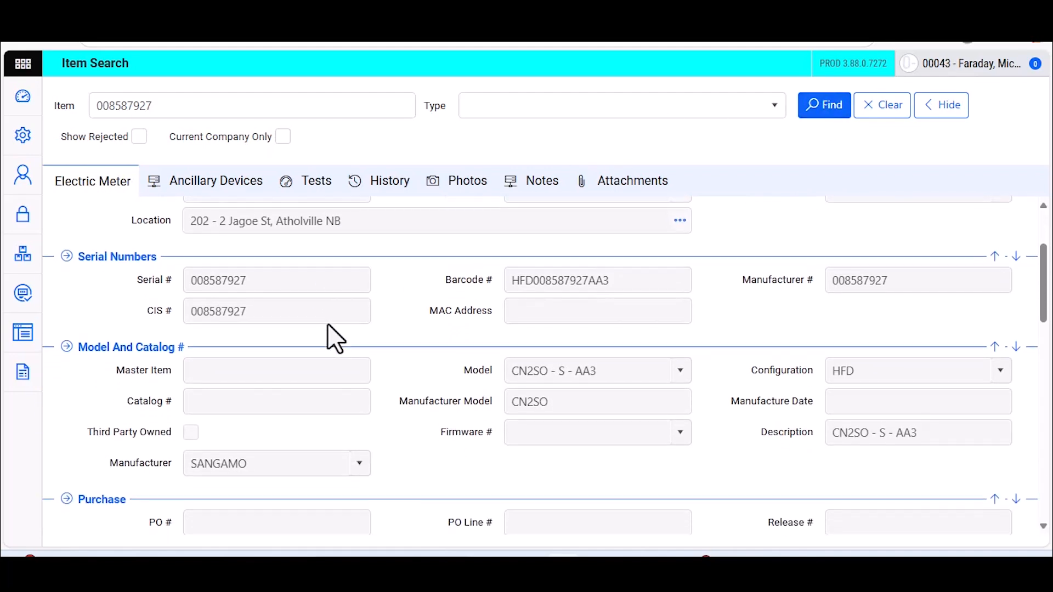
scroll(328, 325, down, 2)
scroll(328, 325, up, 4)
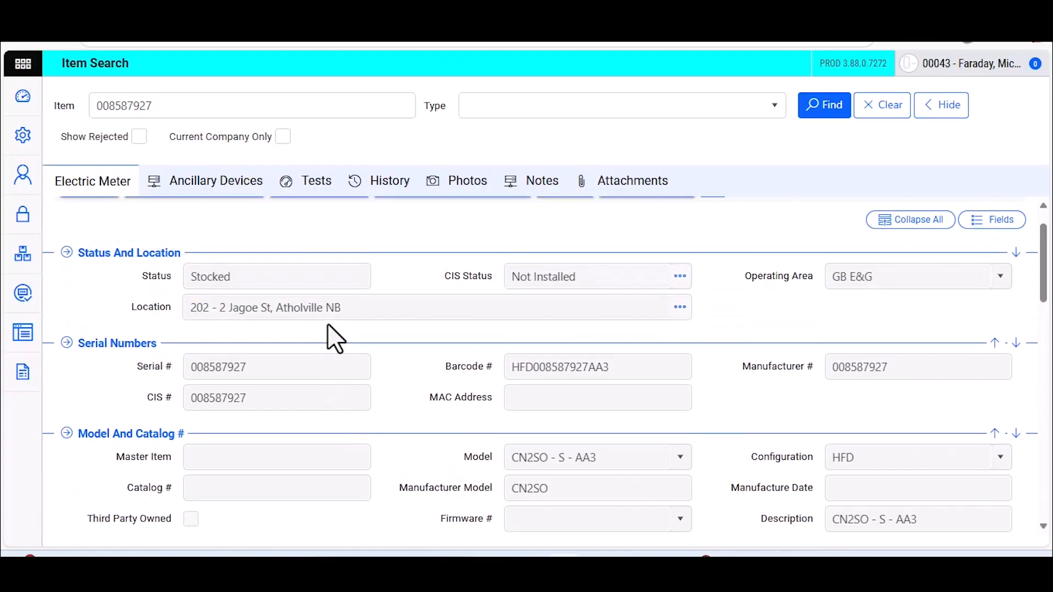
scroll(328, 323, down, 4)
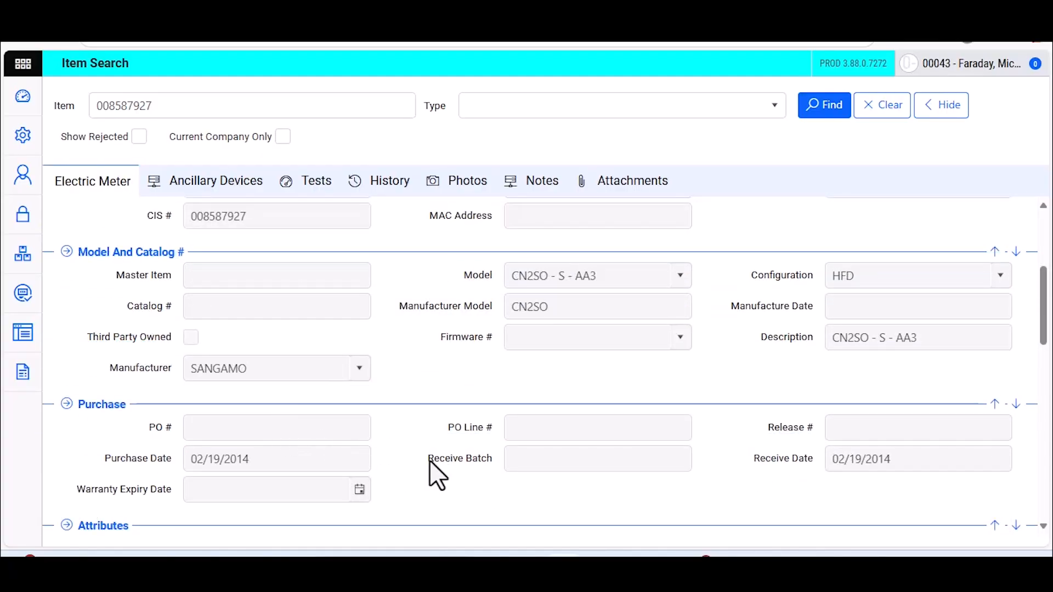
scroll(429, 459, down, 1)
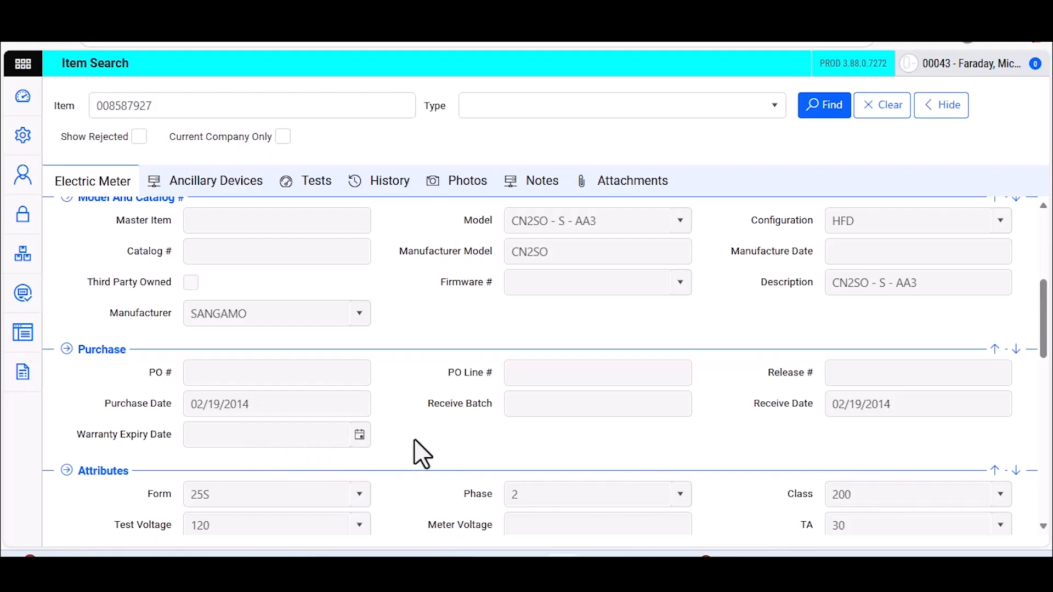
scroll(413, 439, down, 2)
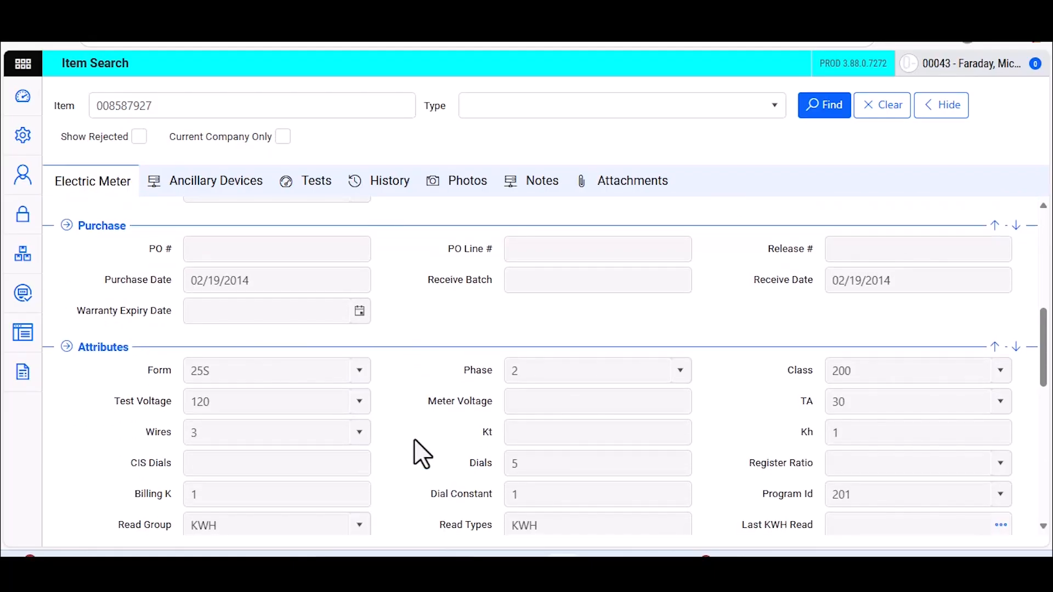
scroll(422, 454, down, 5)
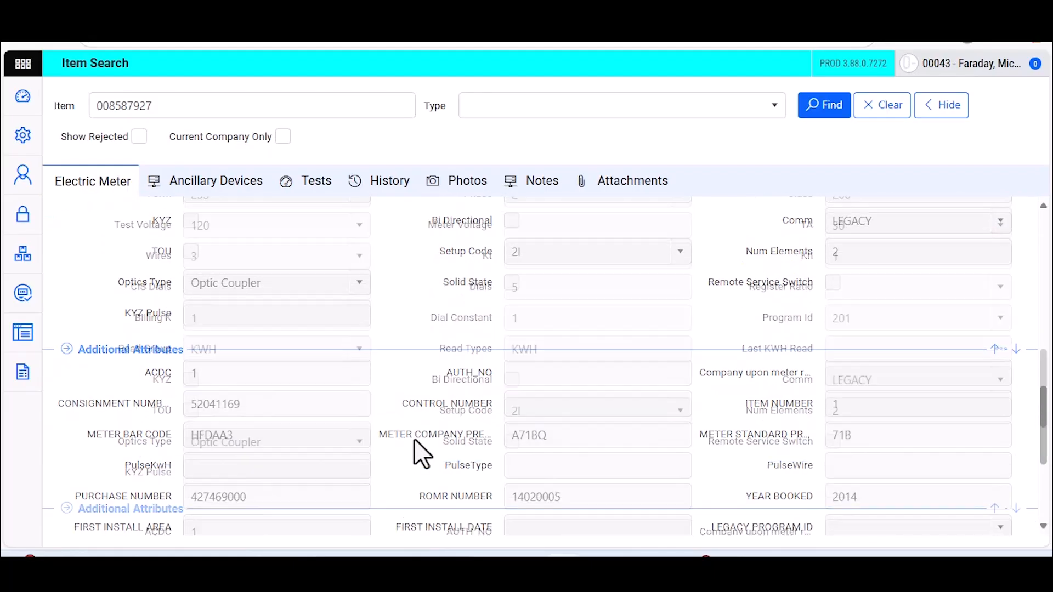
scroll(423, 454, up, 9)
scroll(415, 443, up, 3)
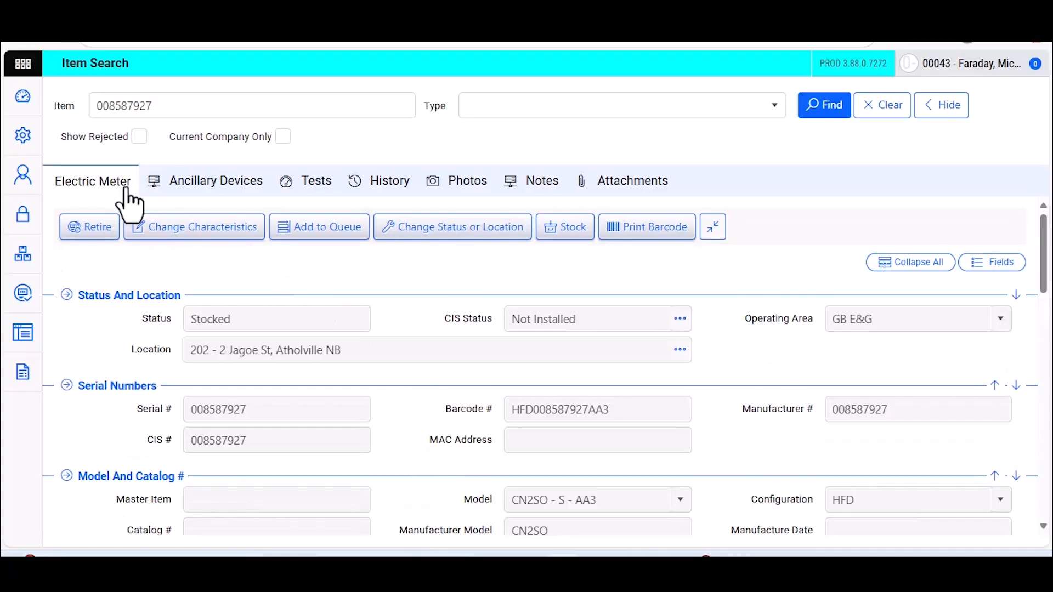
Inspect the details of the Electric Module listed among the meter's ancillary devices and close them
click(211, 184)
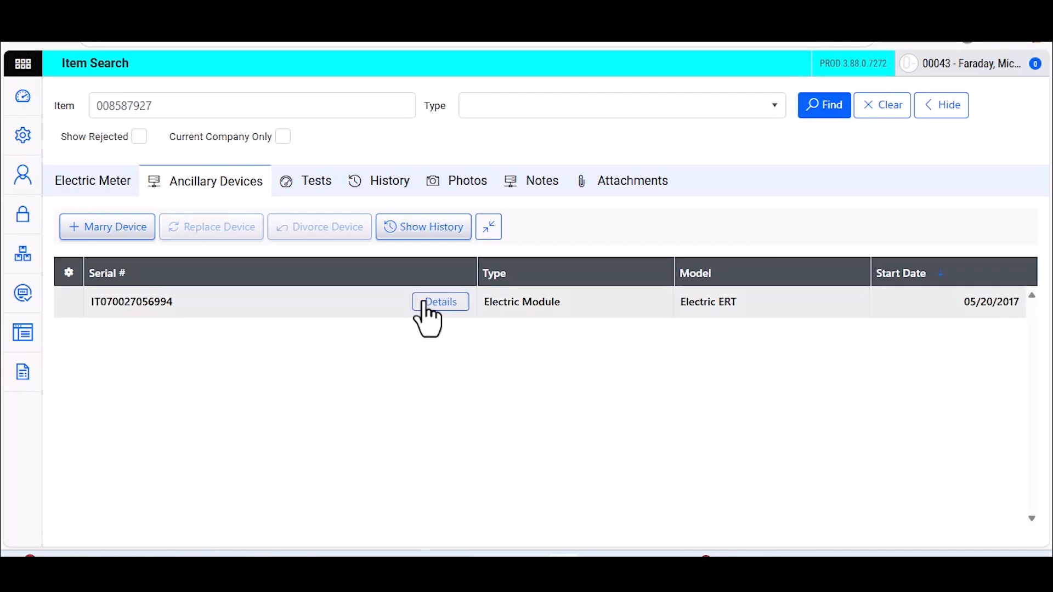
click(425, 302)
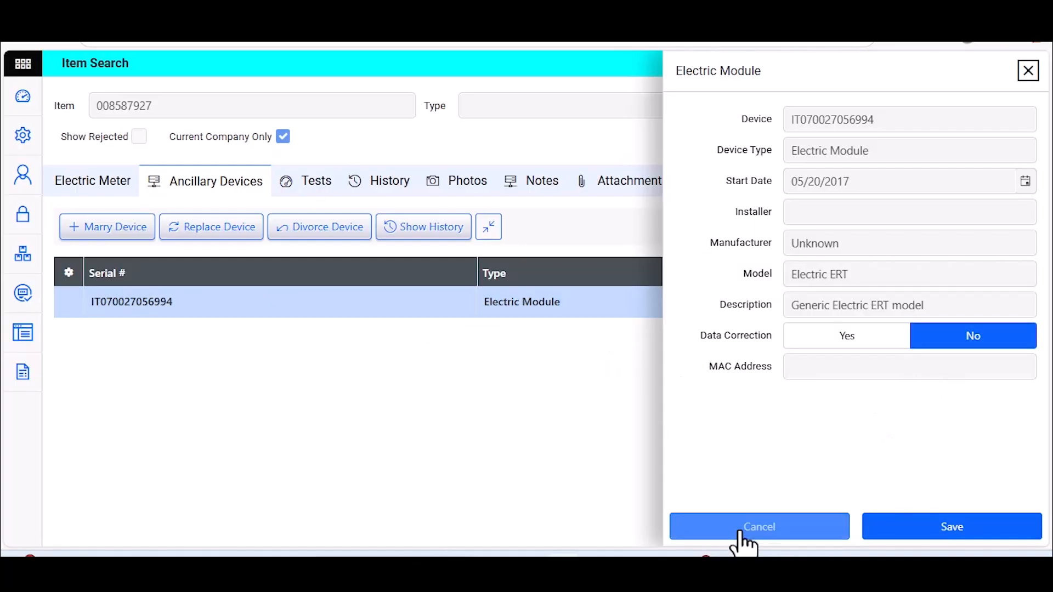
click(947, 535)
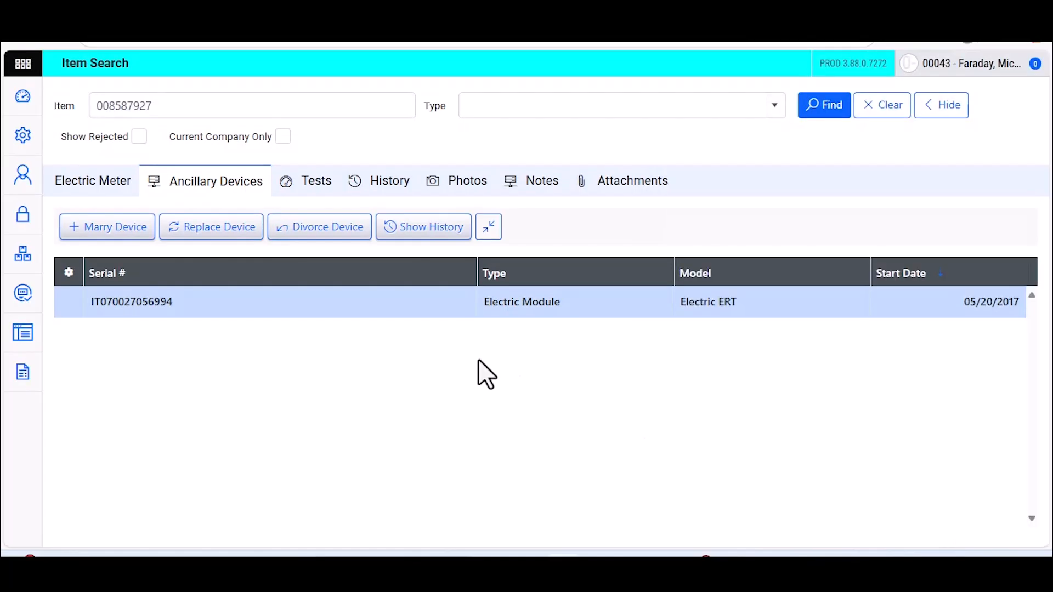
Review the meter's tests, event history, photos, notes and attachments
click(308, 187)
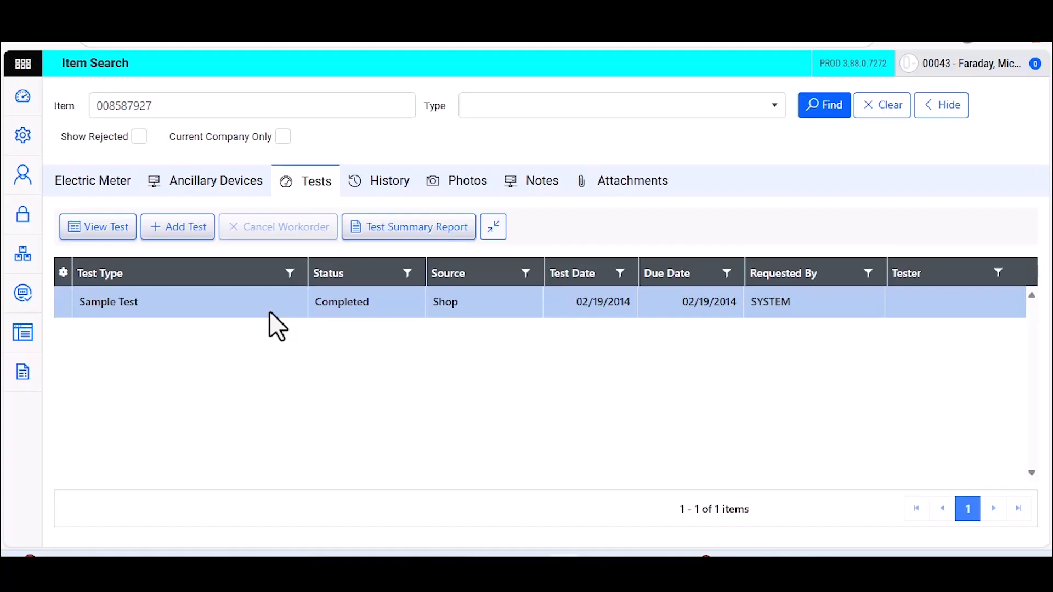
click(387, 183)
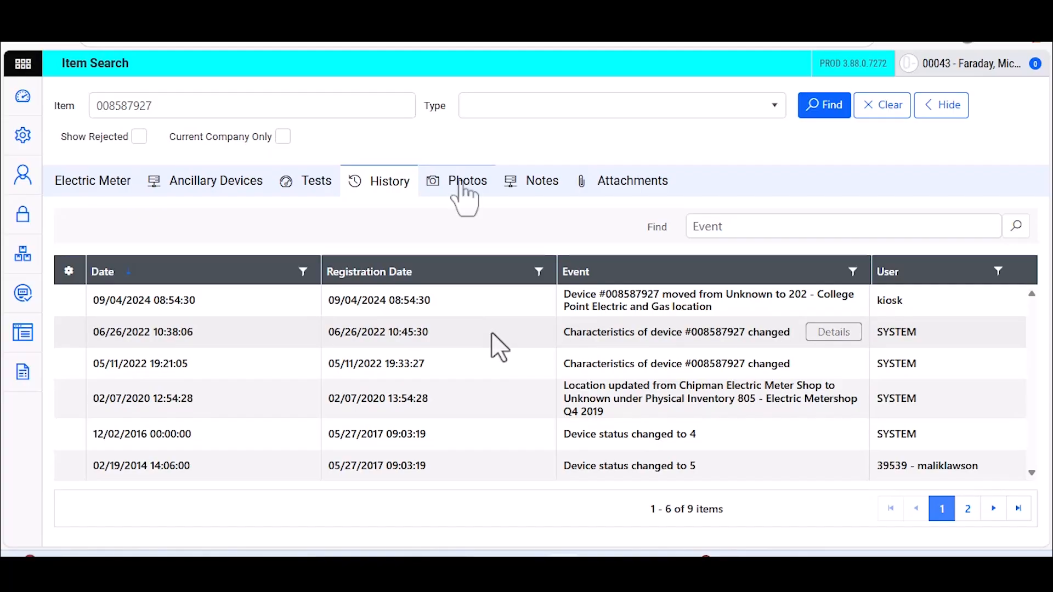
click(462, 182)
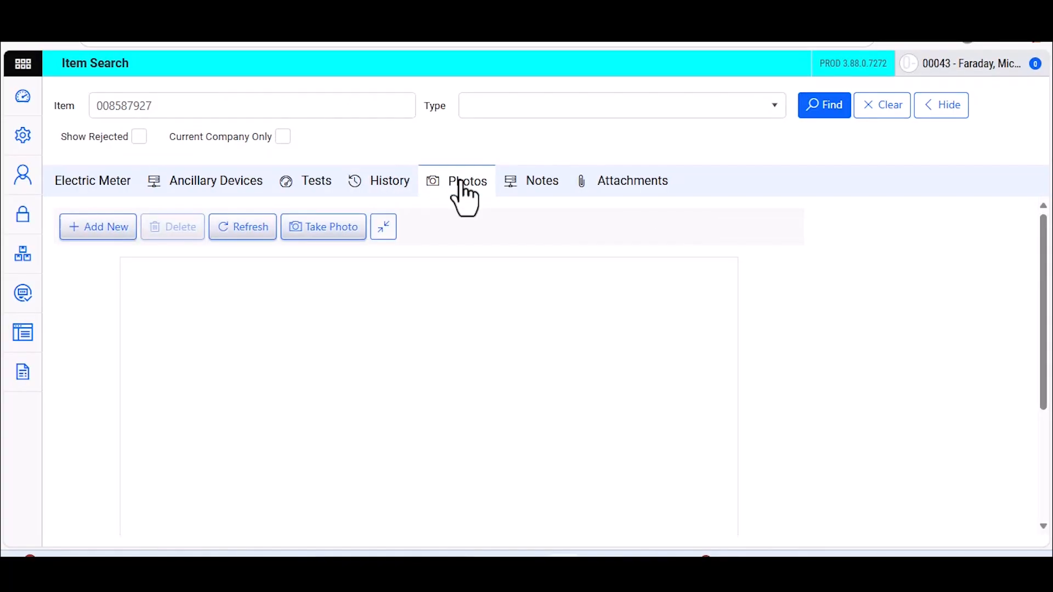
click(545, 182)
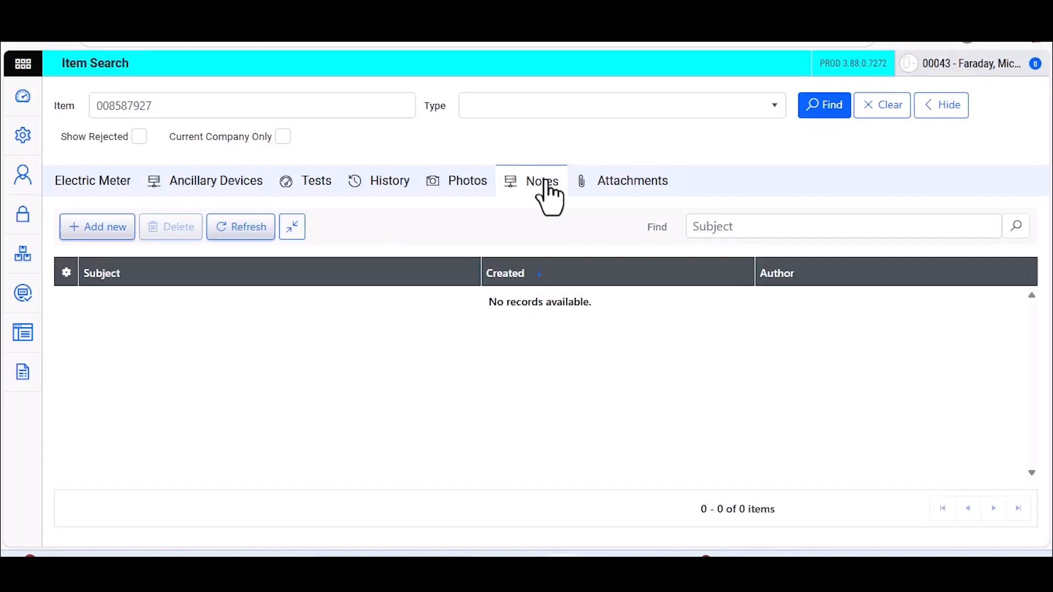
click(610, 186)
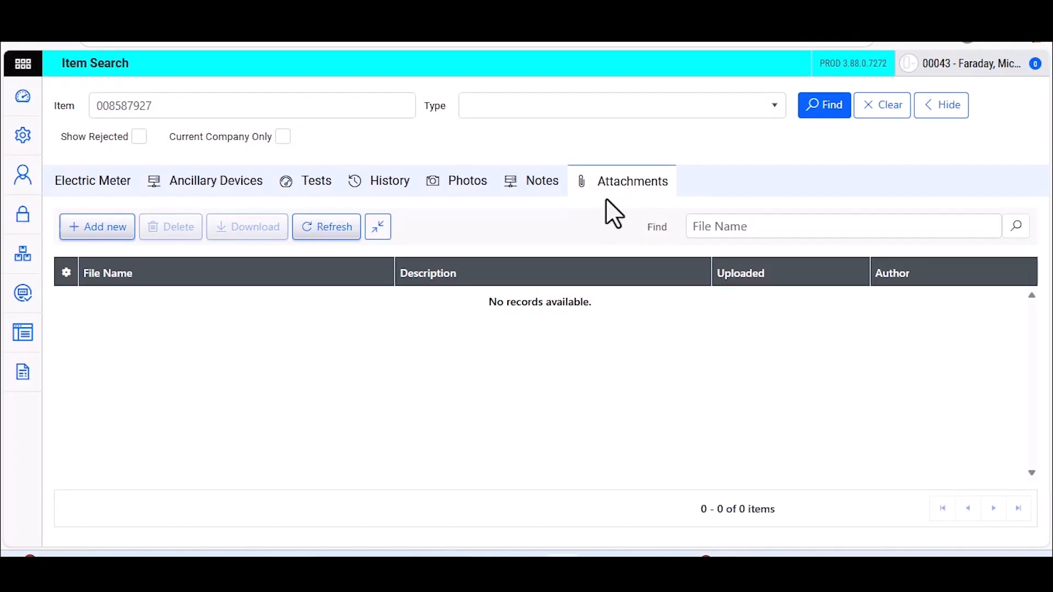
Return to the electric meter's main record and try to stock the meter
click(98, 184)
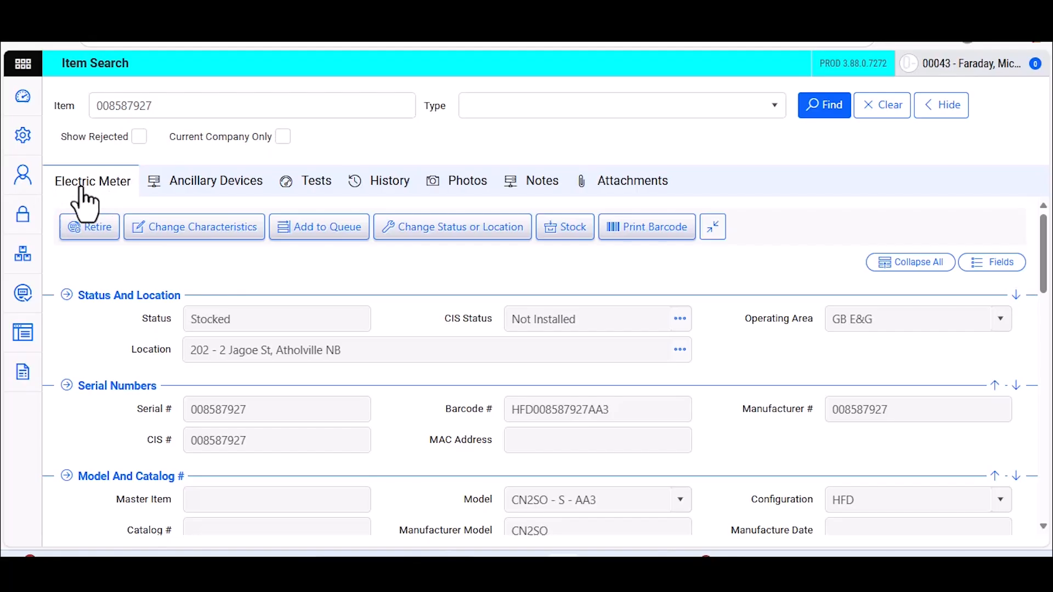
click(85, 227)
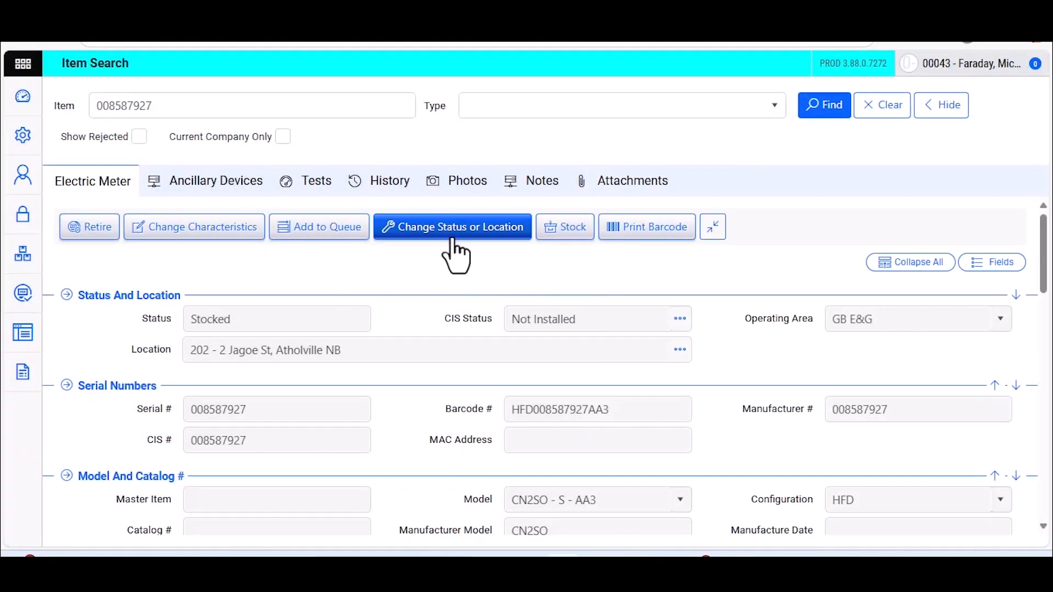
click(439, 227)
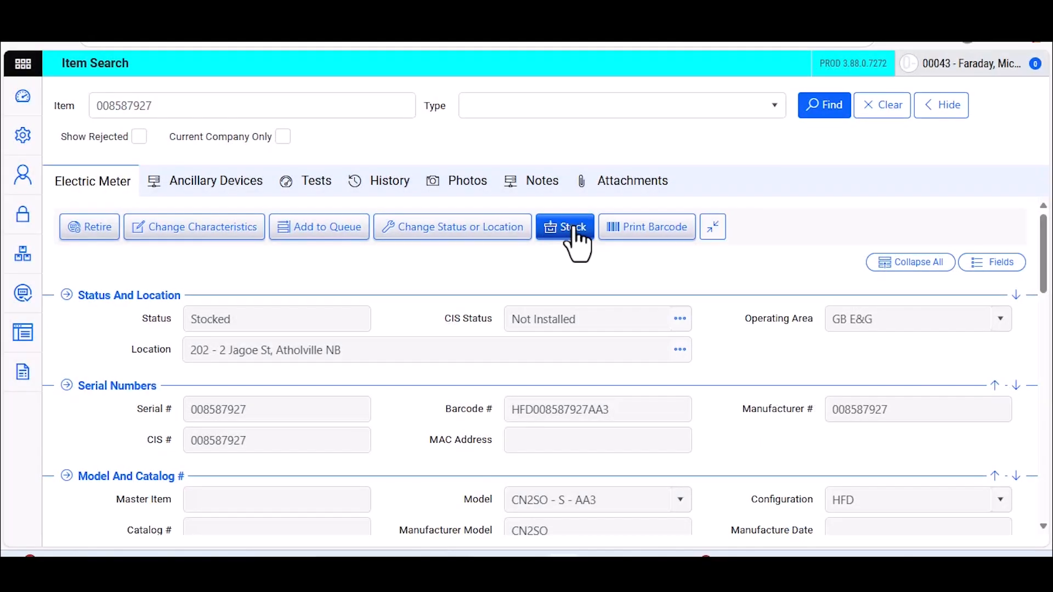
click(573, 231)
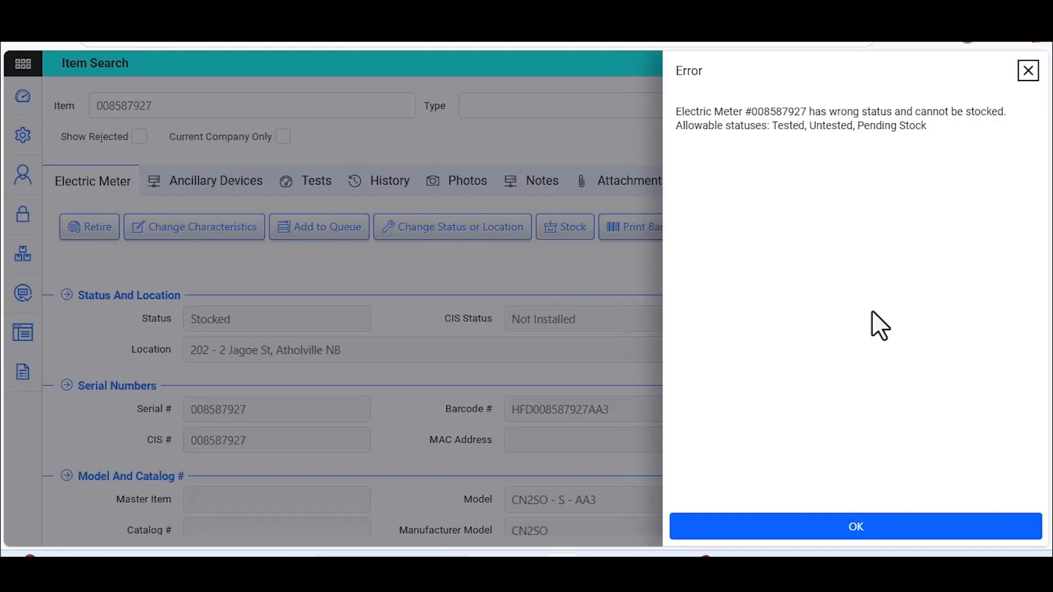
key(Escape)
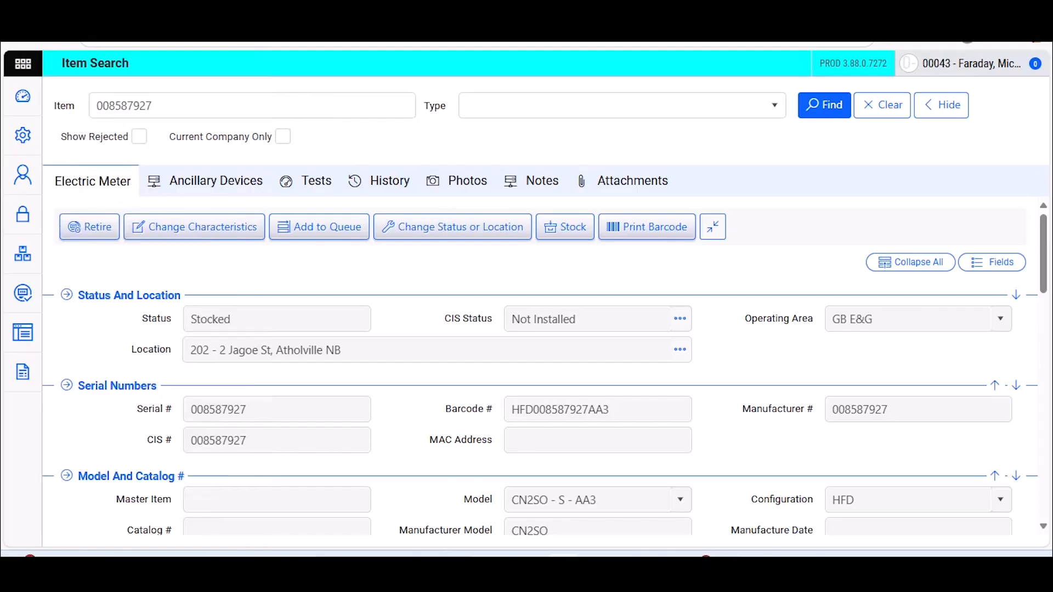
Open the Item Types configuration page
mouse_move(23, 96)
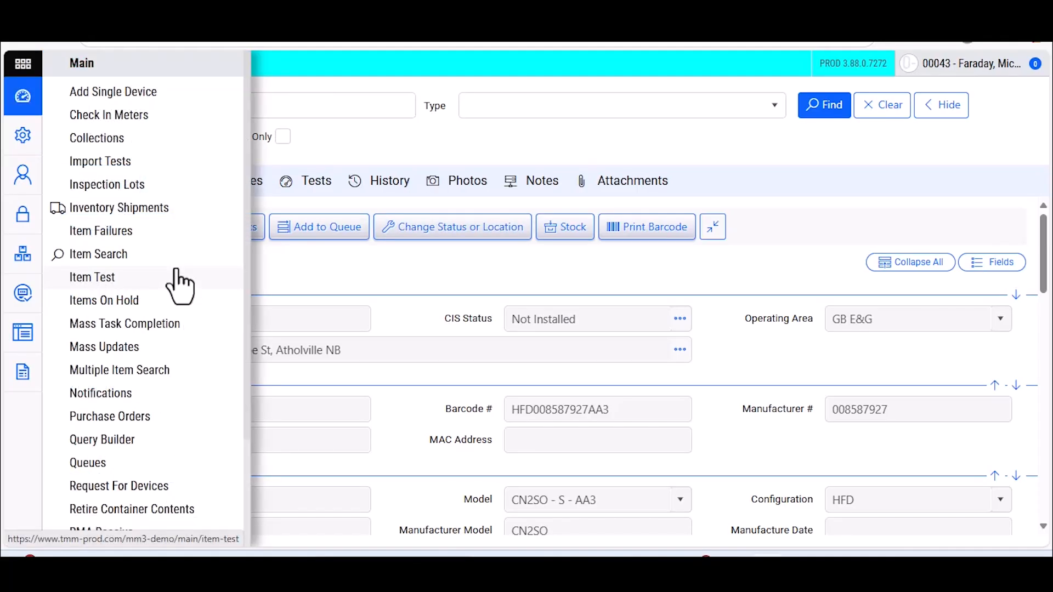
mouse_move(22, 137)
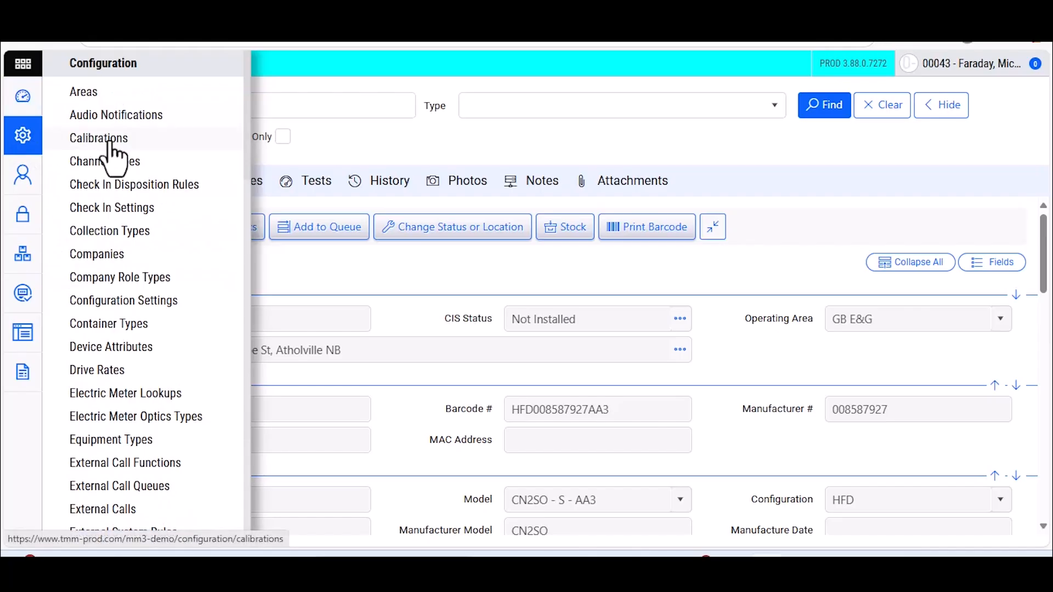
scroll(146, 172, down, 7)
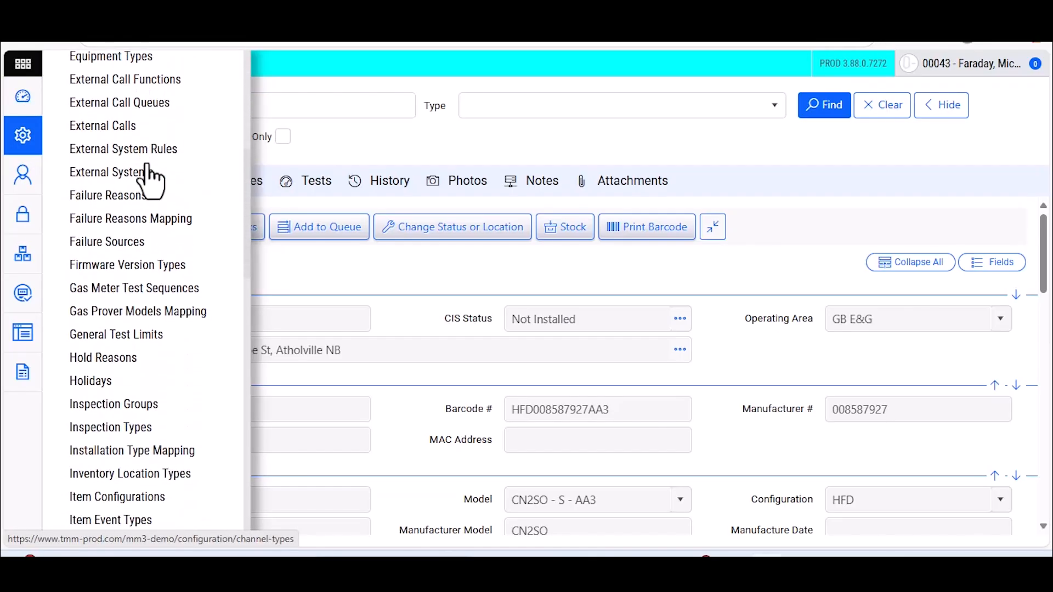
scroll(147, 174, down, 3)
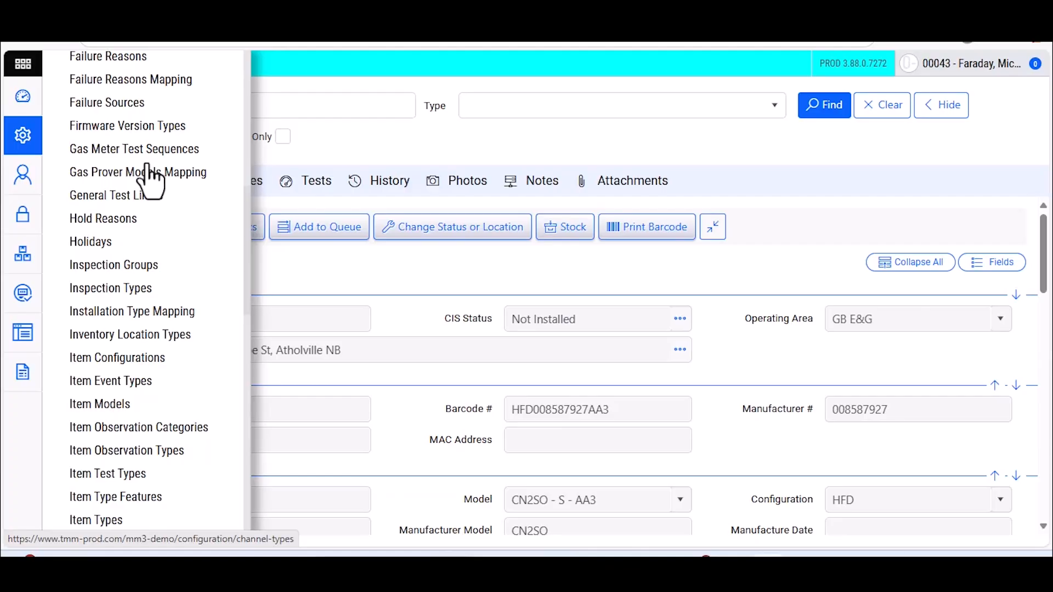
scroll(123, 309, down, 3)
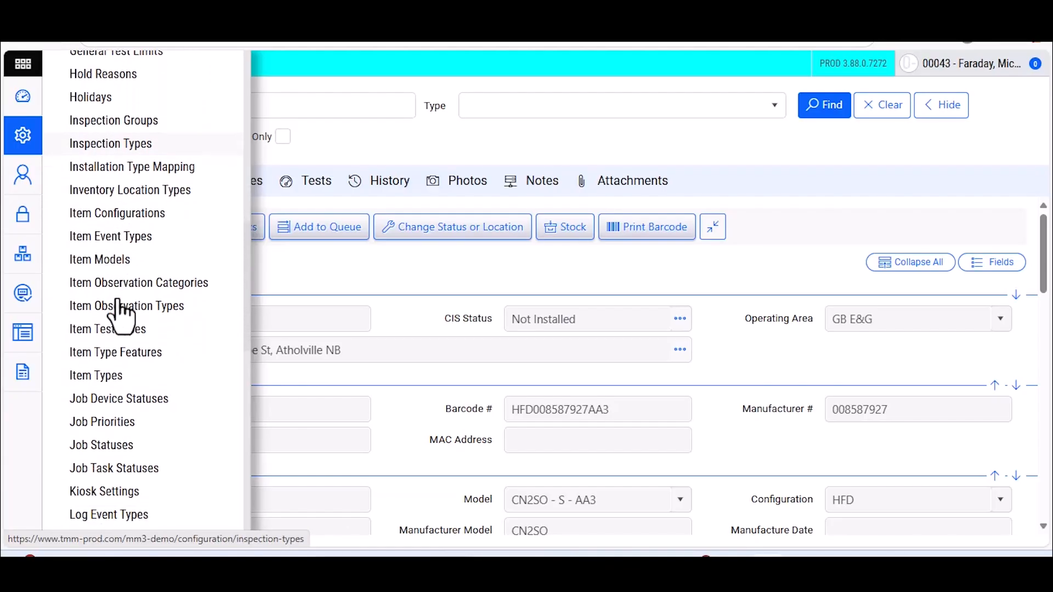
click(110, 376)
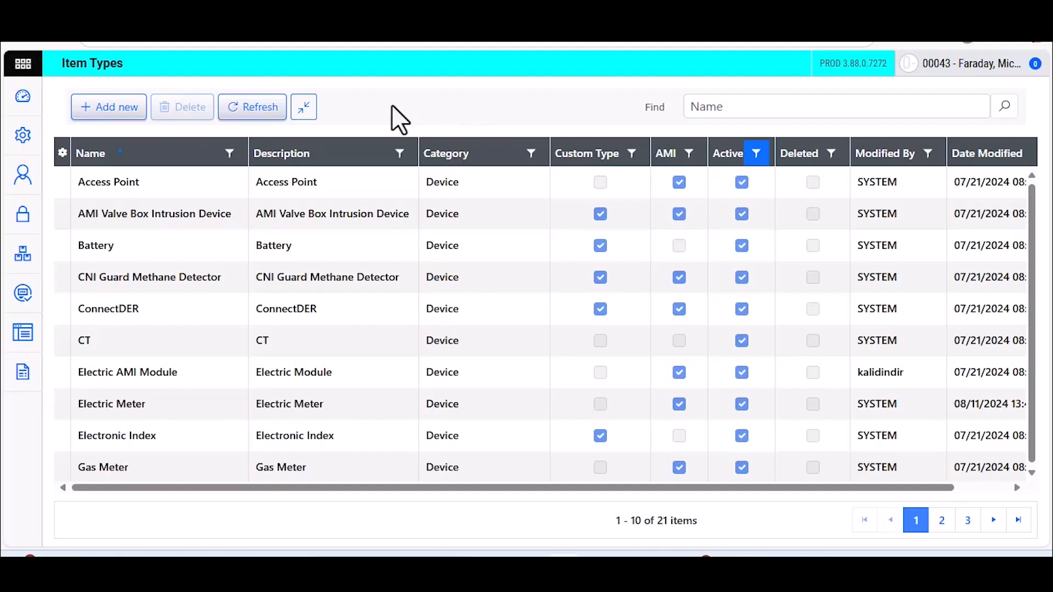
Start a new active custom item type named "test item" with description "....." and category Device
click(108, 113)
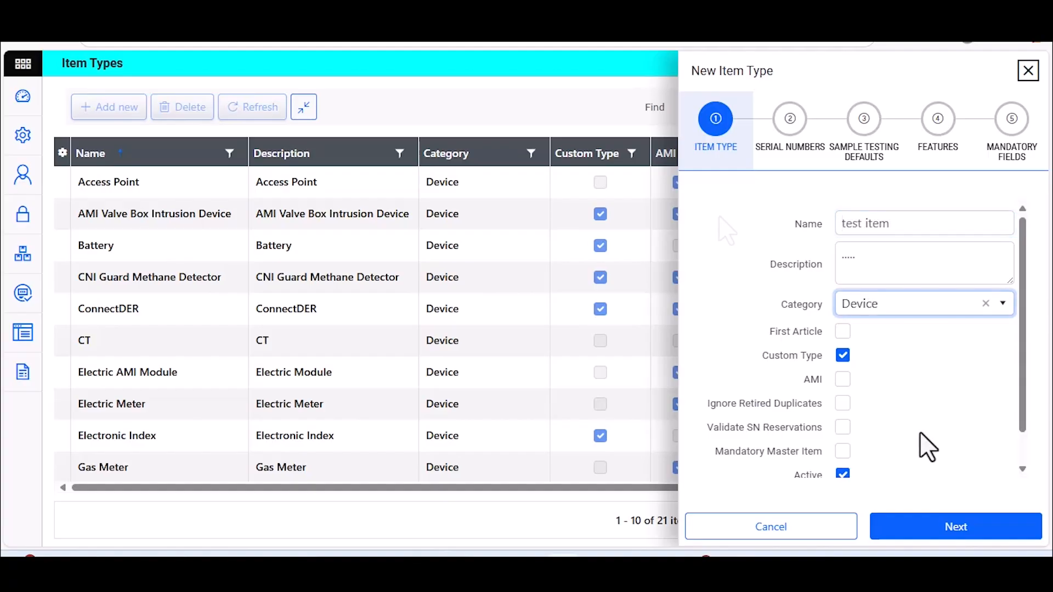
scroll(927, 447, down, 1)
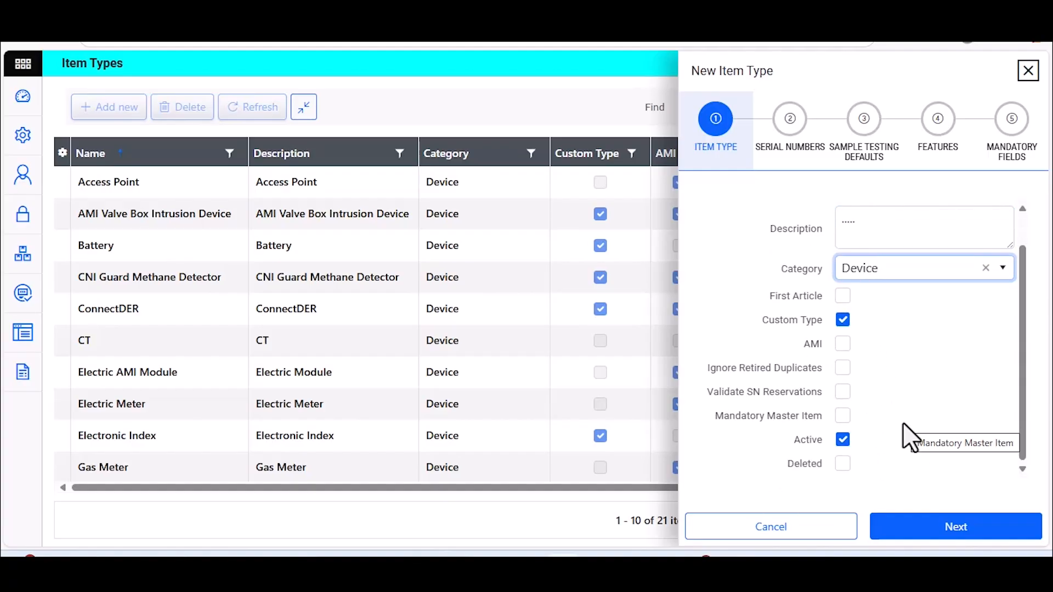
click(969, 526)
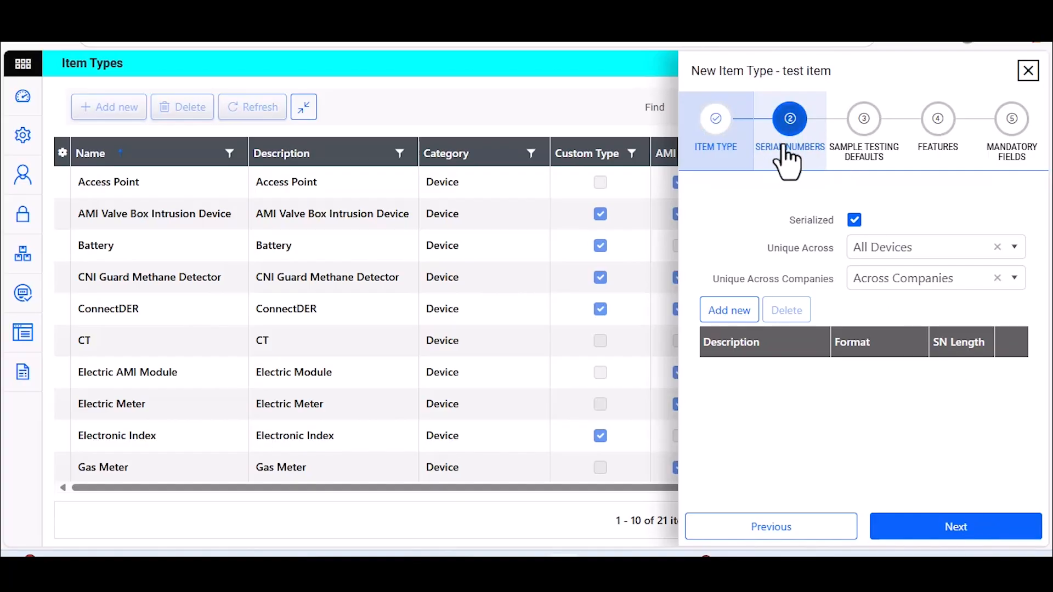
Keep the item type serialized and unique across All Devices and Across Companies, and leave its sample type blank after reviewing the options
click(958, 526)
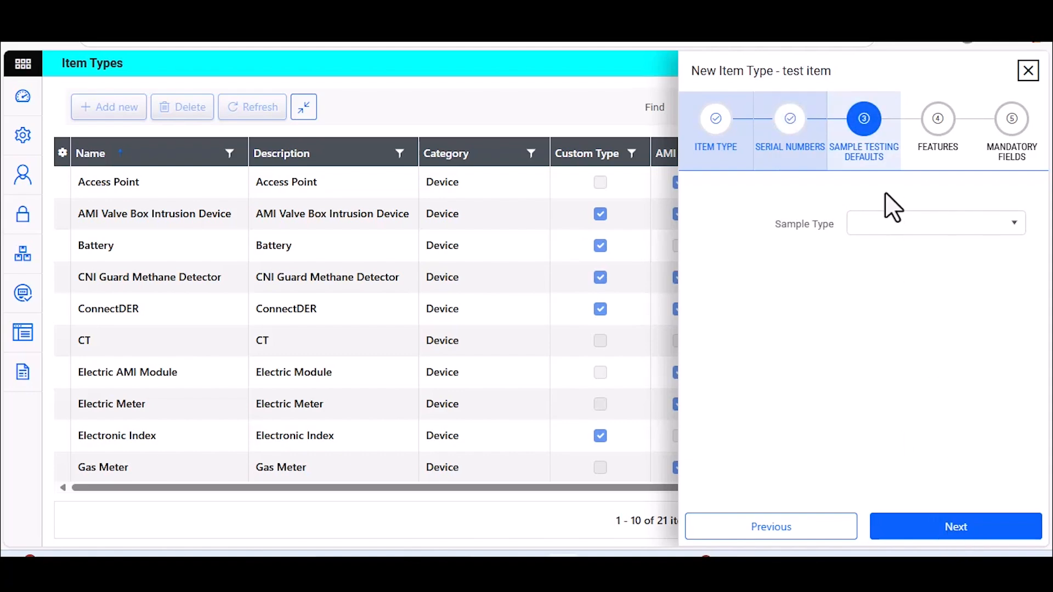
click(1015, 229)
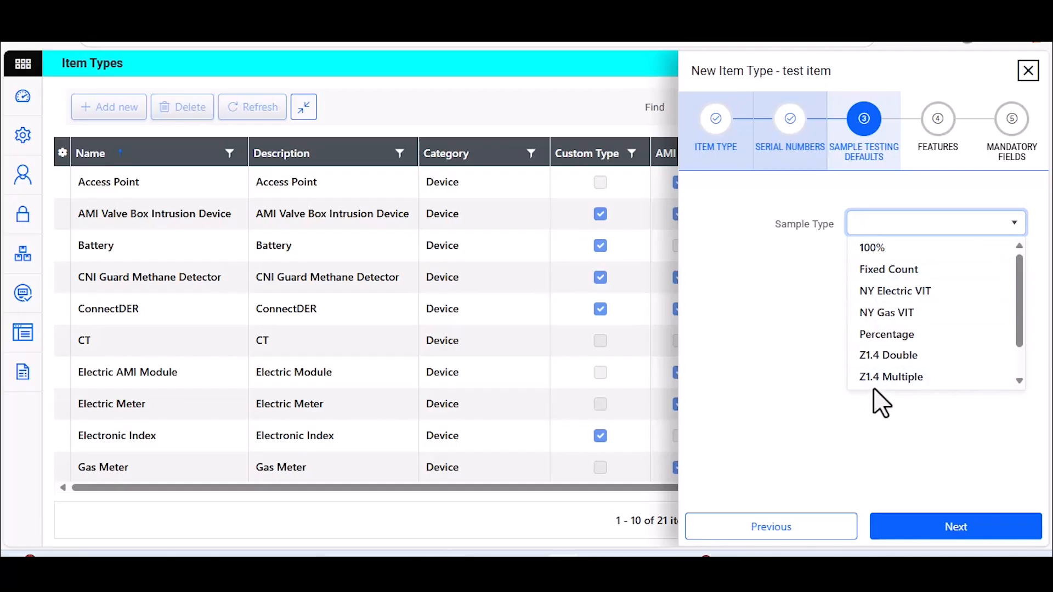
scroll(1011, 353, down, 1)
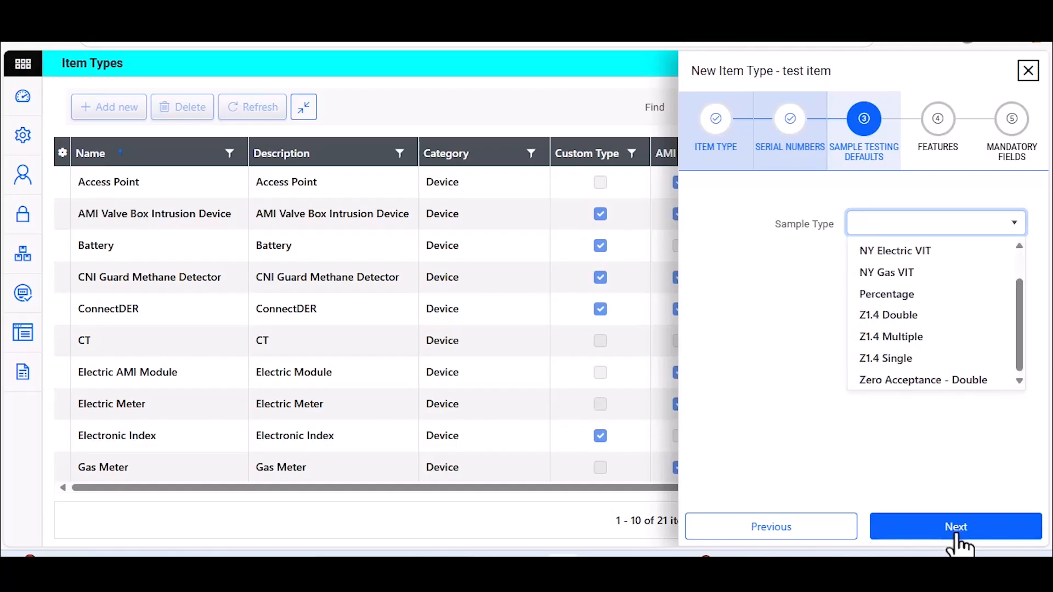
click(959, 540)
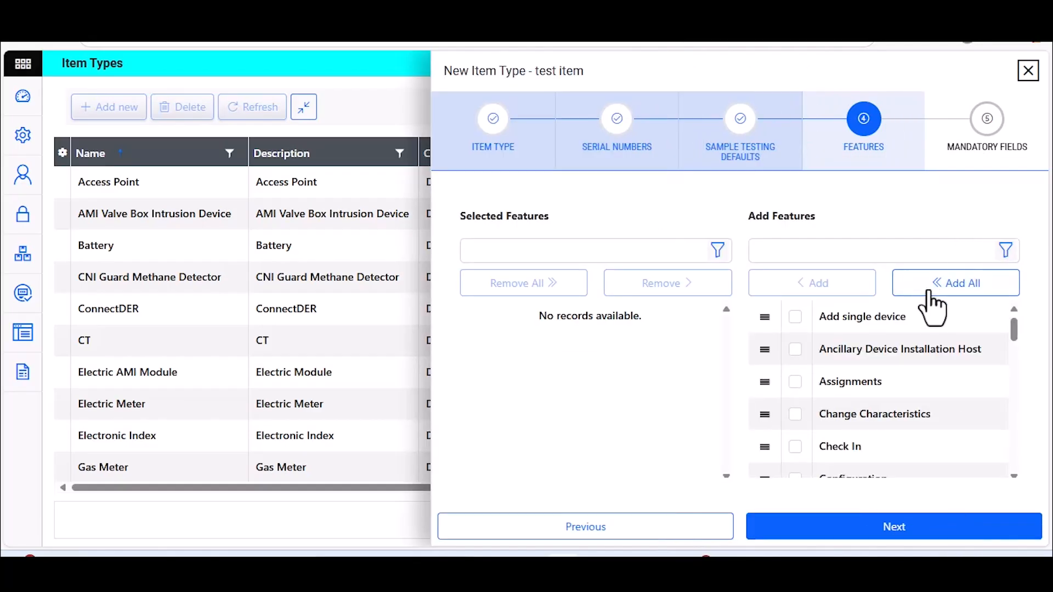
Browse the available features, add "Add single device" to the item type, and remove it again
scroll(935, 377, down, 3)
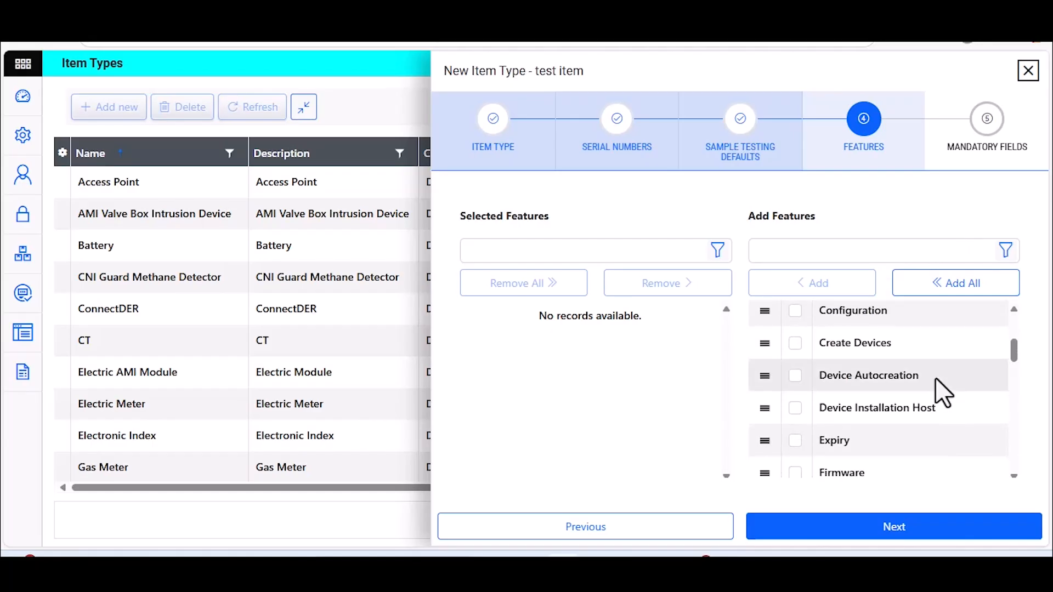
scroll(935, 378, down, 2)
scroll(936, 377, up, 5)
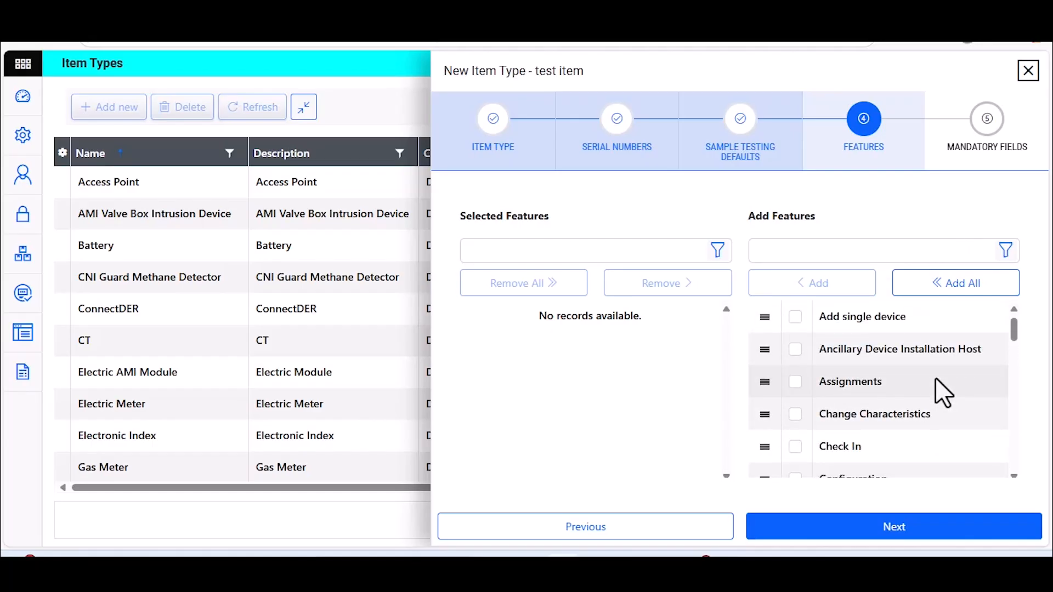
click(795, 318)
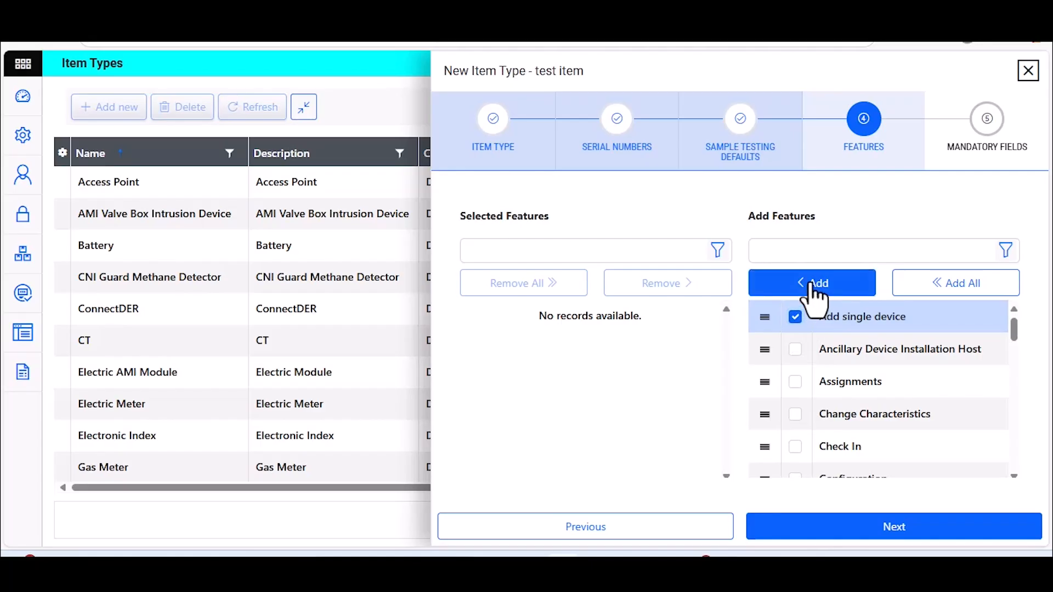
click(811, 285)
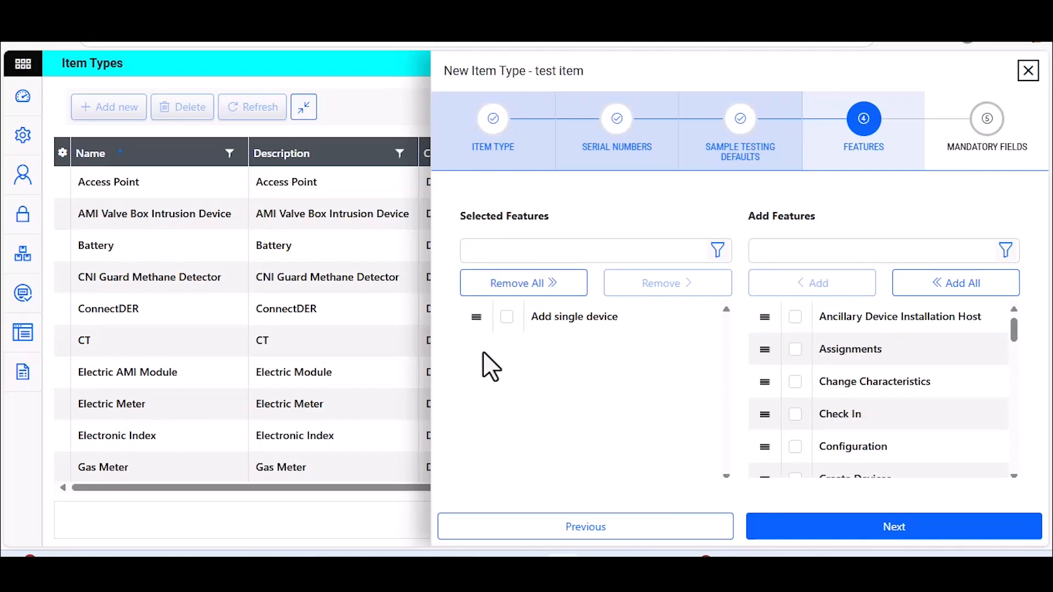
click(510, 291)
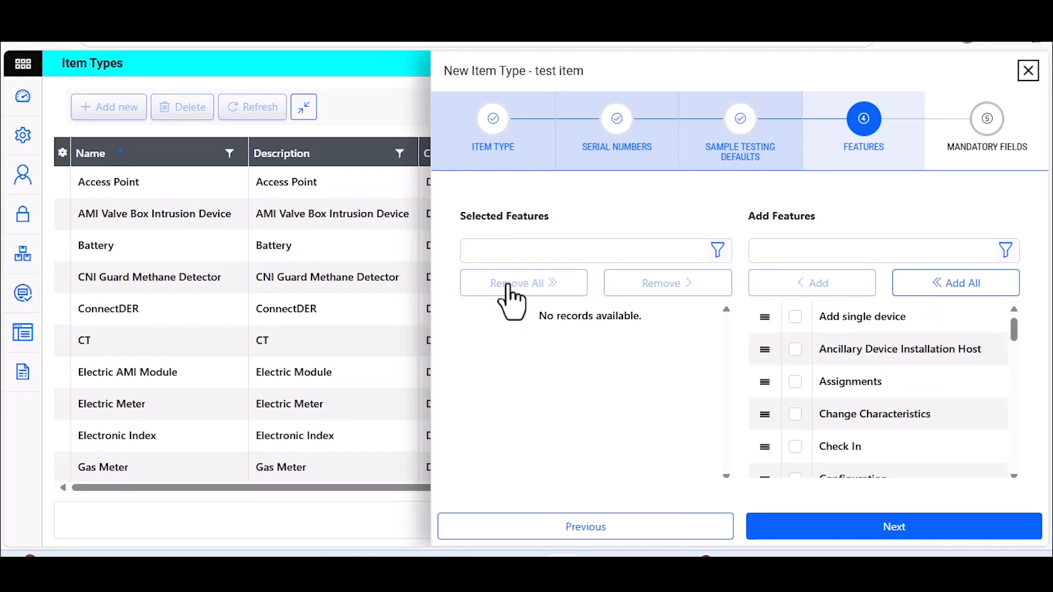
Save the item type for Cavendish Utilities without mandatory attributes and view page 2 of the item types list
click(912, 527)
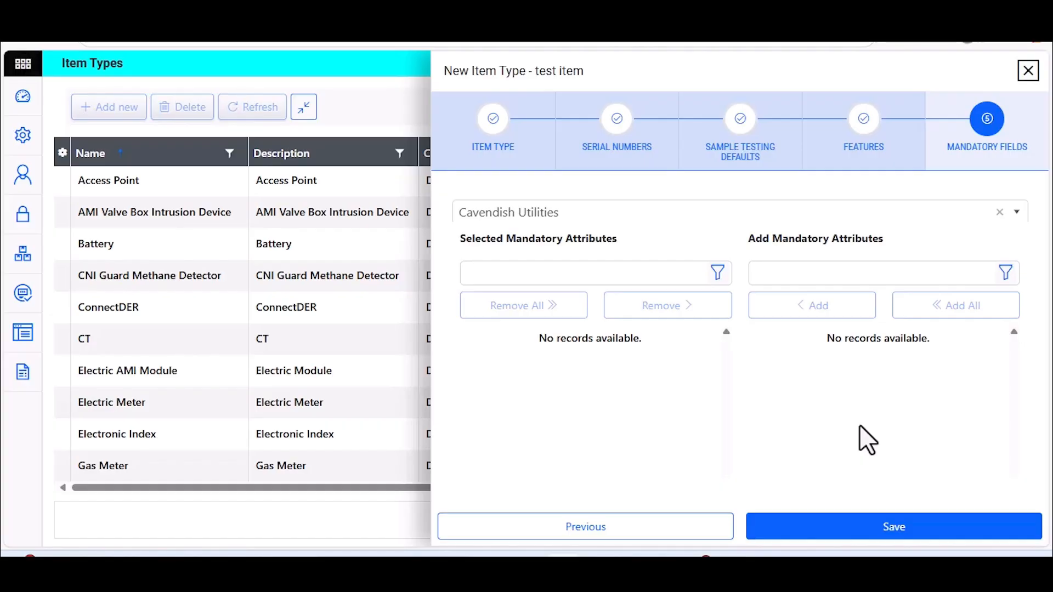
click(894, 527)
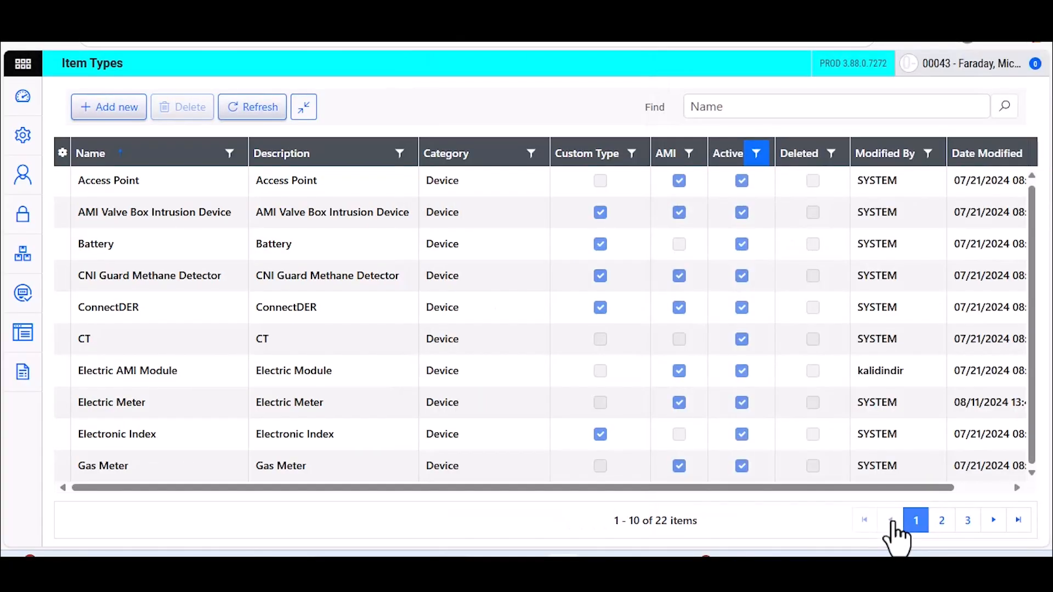
click(941, 524)
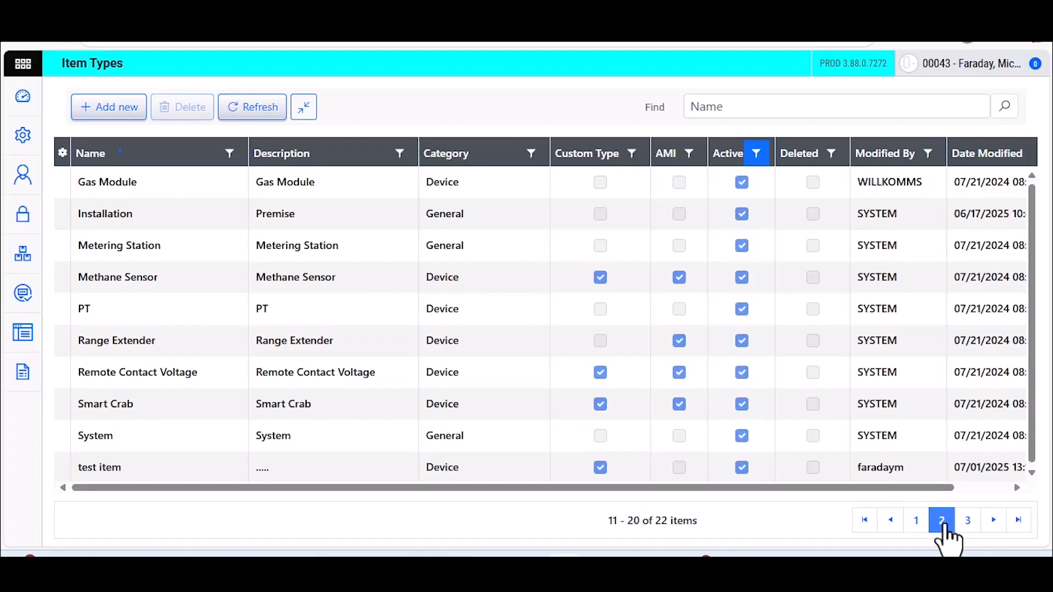